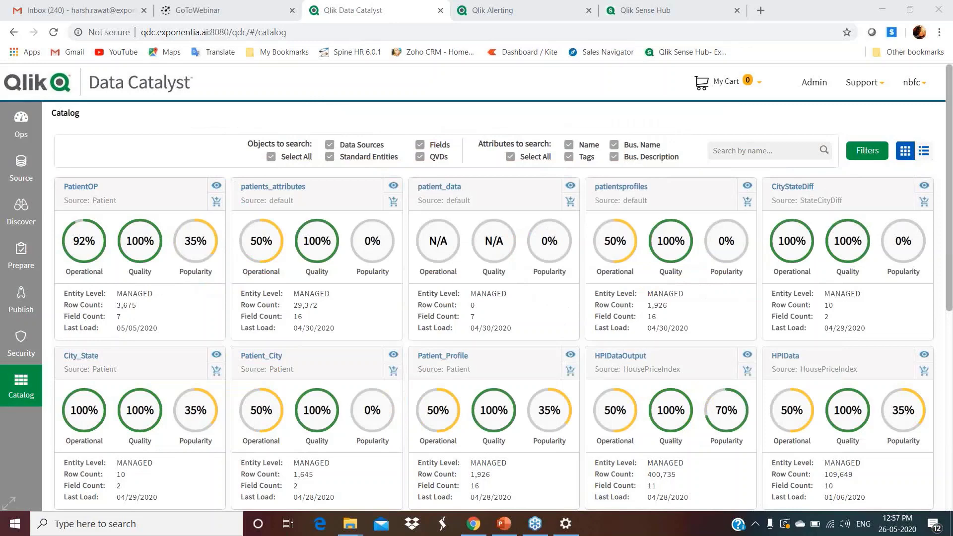
# Step: Search the catalog for patient
pyautogui.click(350, 523)
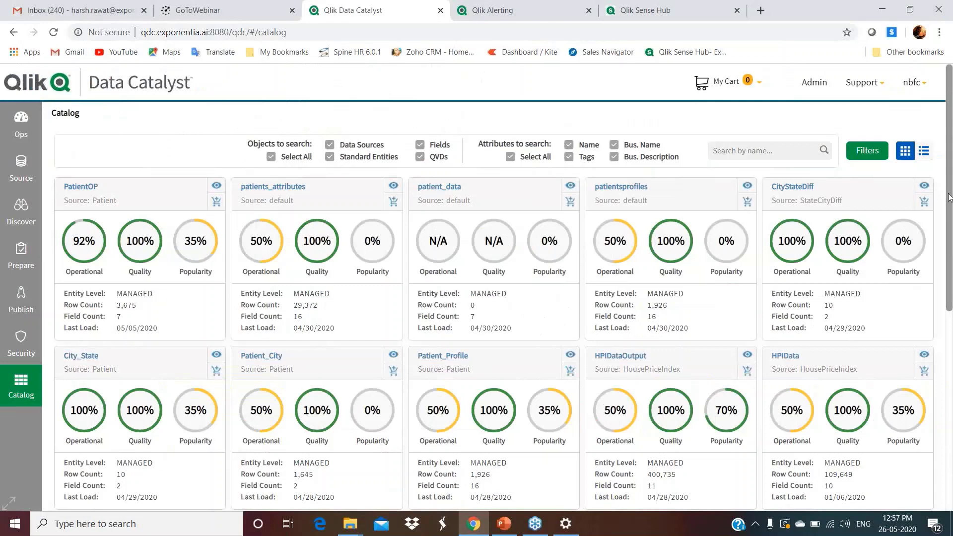
pyautogui.scroll(-1, 950, 197)
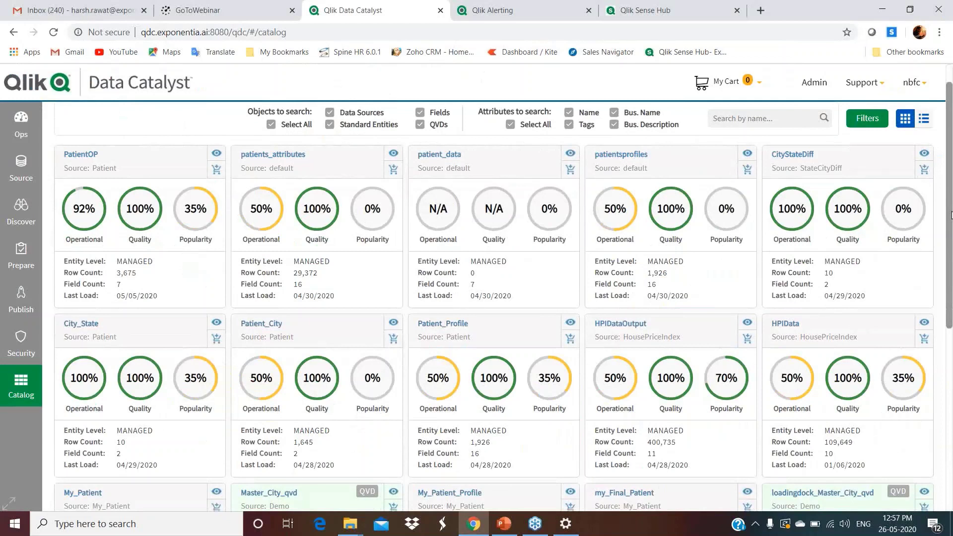
pyautogui.scroll(1, 951, 215)
pyautogui.click(729, 151)
pyautogui.write('patient')
pyautogui.press('Return')
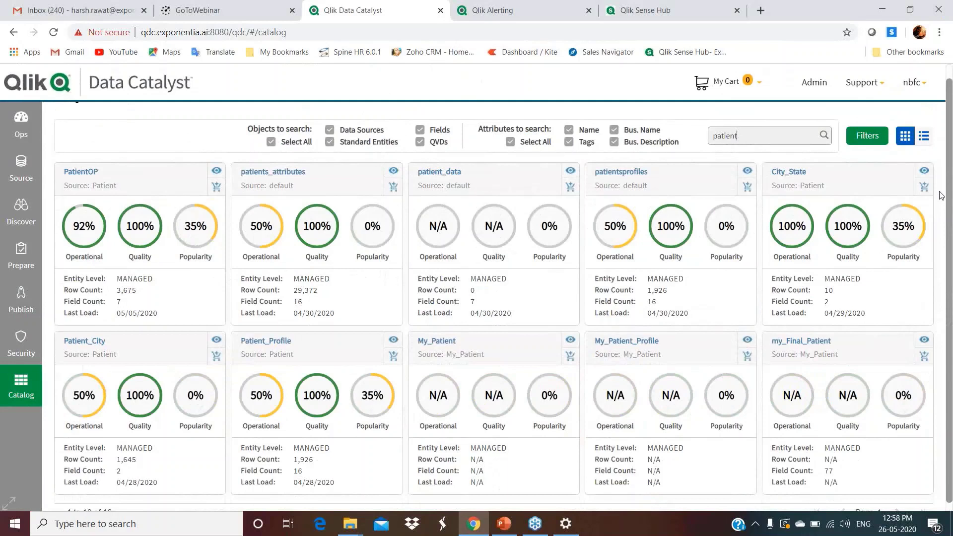
# Step: Open the details of the patients_attributes entity from the catalog results
pyautogui.click(392, 175)
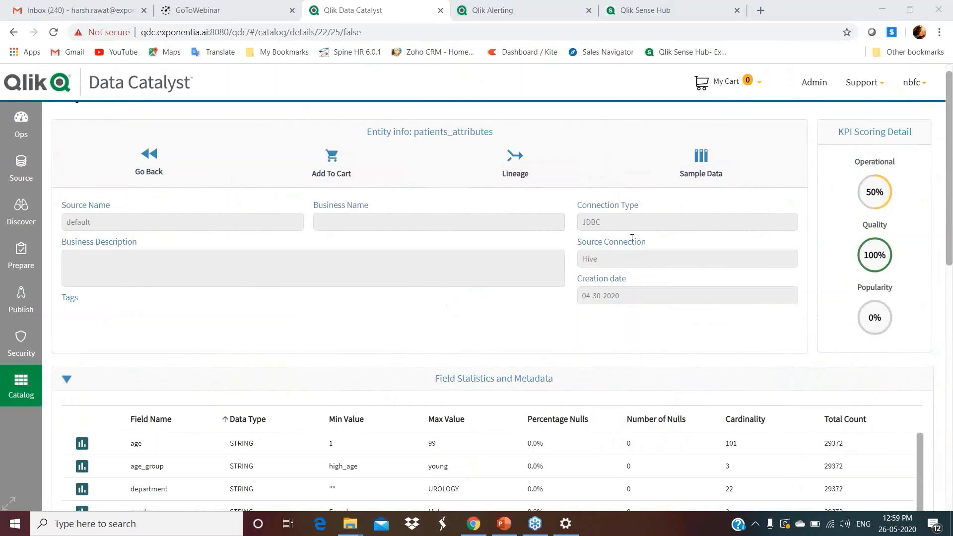
pyautogui.click(950, 147)
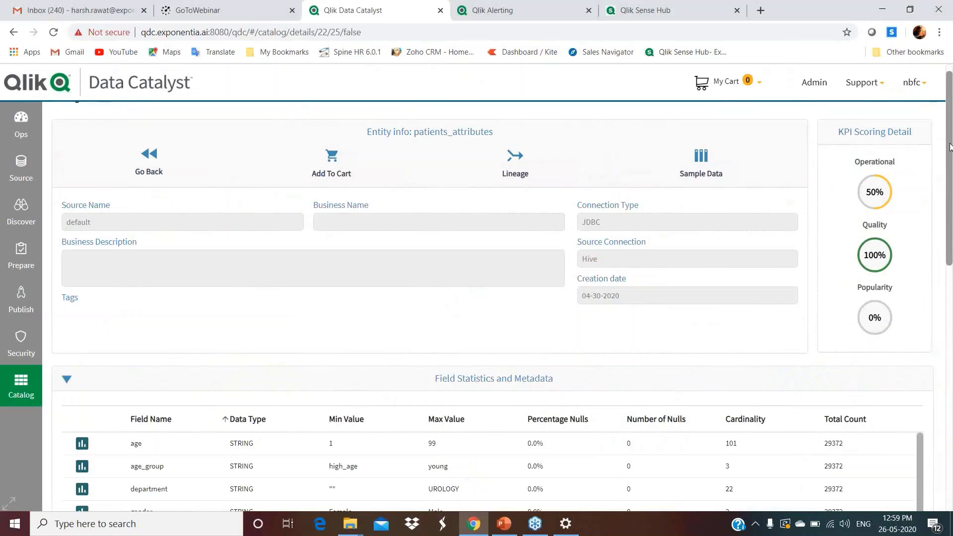
pyautogui.scroll(1, 908, 336)
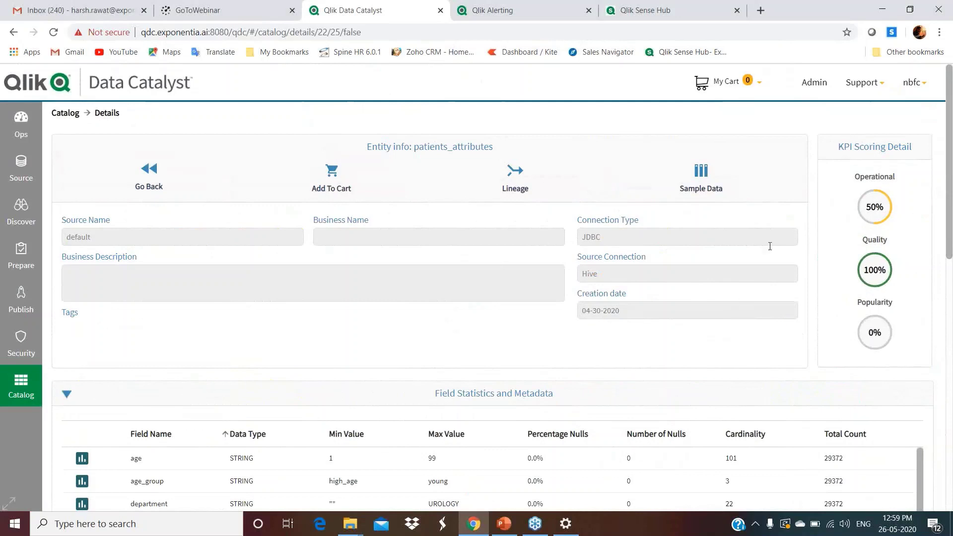
# Step: View the sample data of patients_attributes across its columns through last_op_visit_disease_date, and close it
pyautogui.click(706, 195)
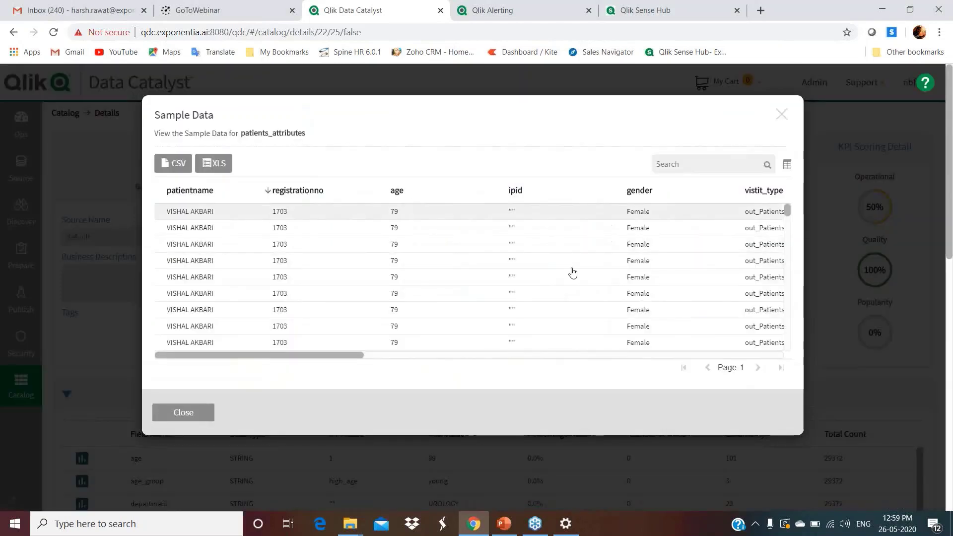
pyautogui.moveTo(360, 355); pyautogui.dragTo(442, 377)
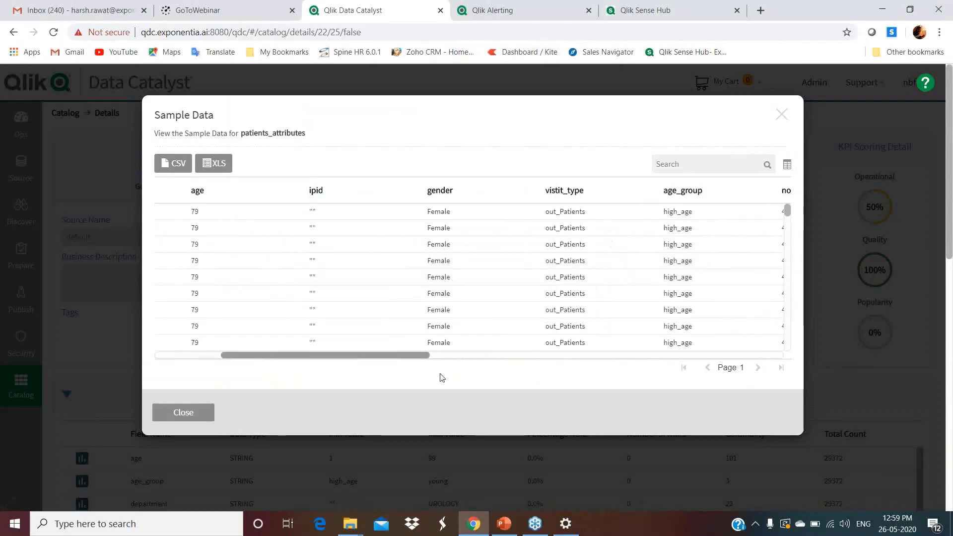
pyautogui.moveTo(442, 377); pyautogui.dragTo(447, 377)
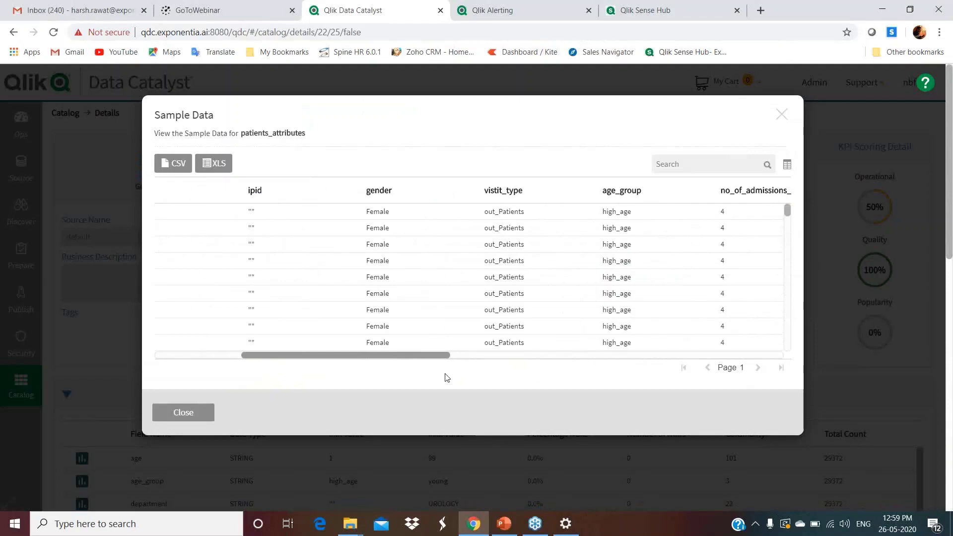
pyautogui.moveTo(446, 377); pyautogui.dragTo(578, 353)
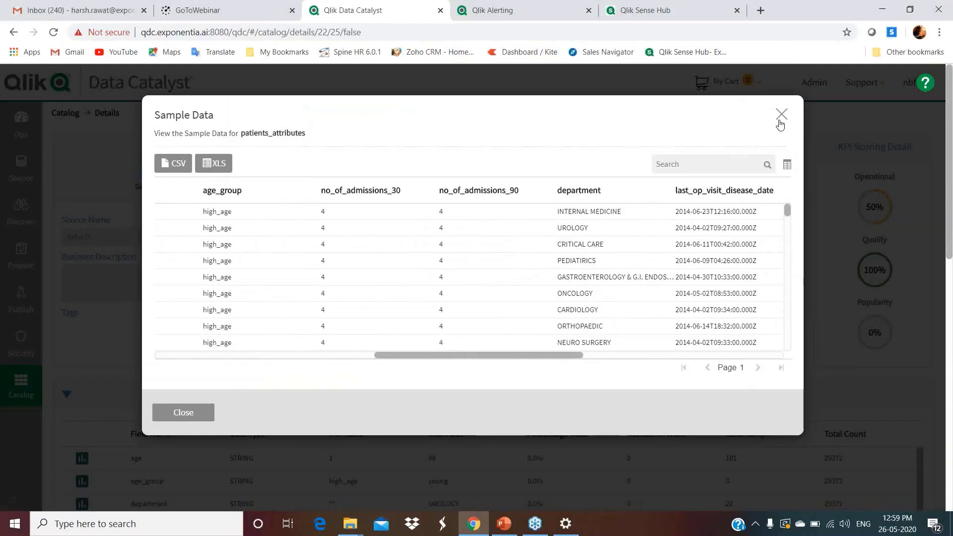
pyautogui.click(781, 115)
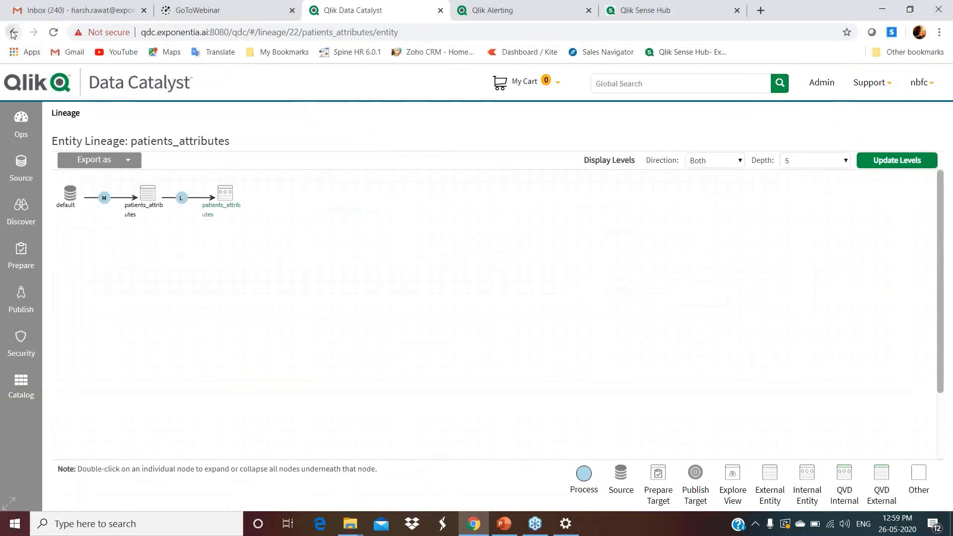
# Step: Return from the lineage view to the patients_attributes details and examine its field statistics, properties and related entities
pyautogui.click(13, 33)
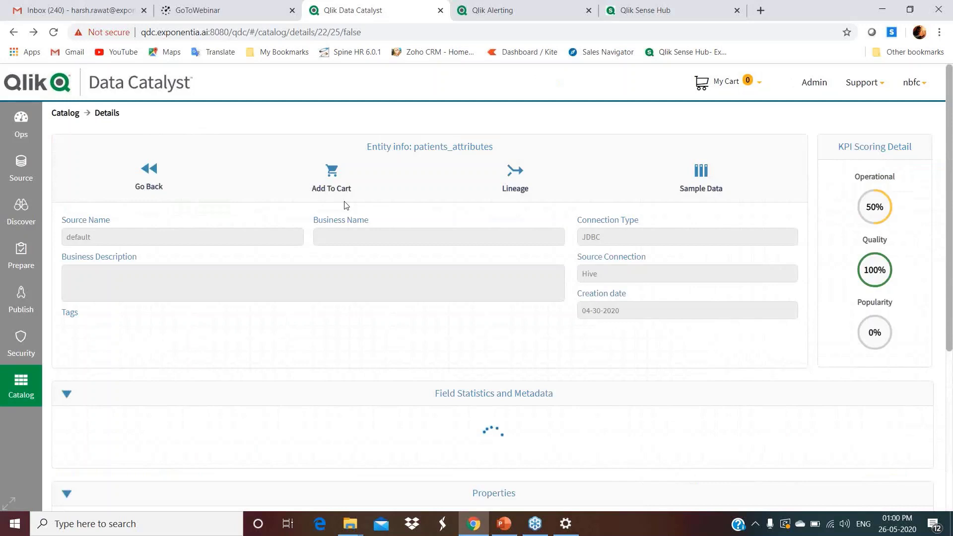
pyautogui.scroll(-4, 346, 205)
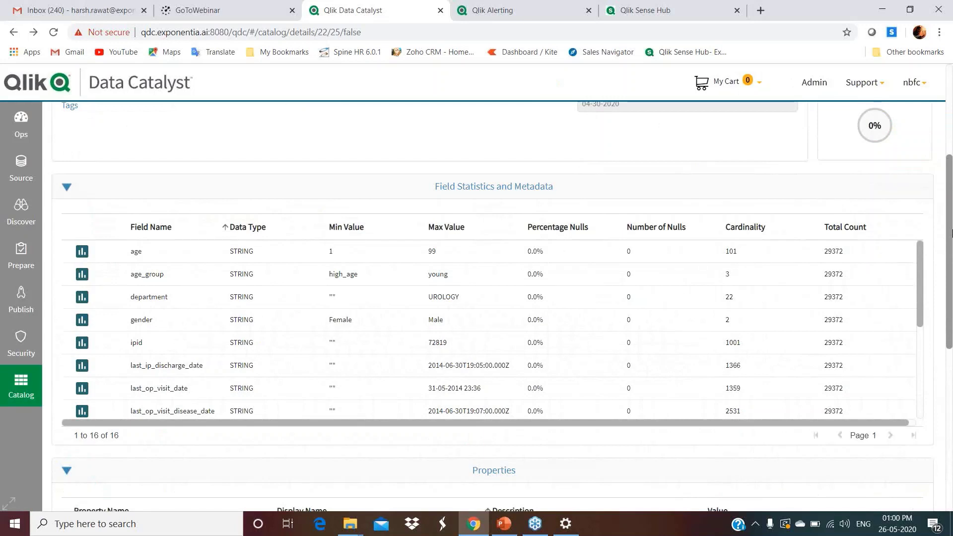
pyautogui.scroll(-1, 952, 229)
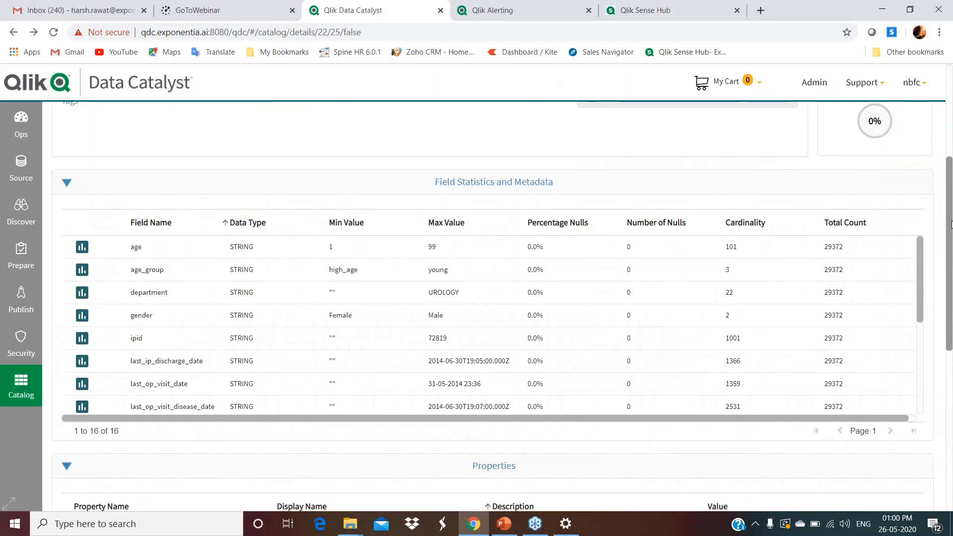
pyautogui.moveTo(951, 224); pyautogui.dragTo(951, 354)
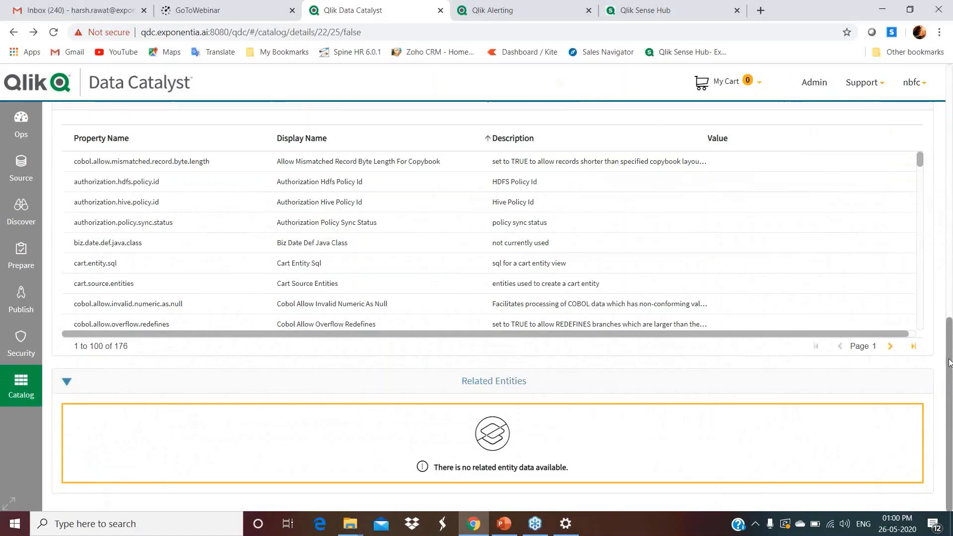
pyautogui.scroll(1, 949, 362)
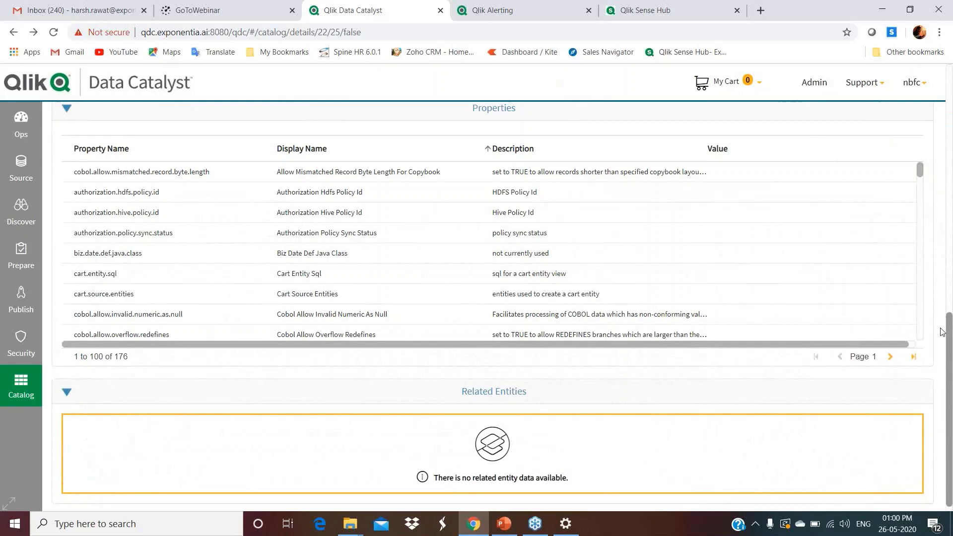
pyautogui.scroll(6, 941, 331)
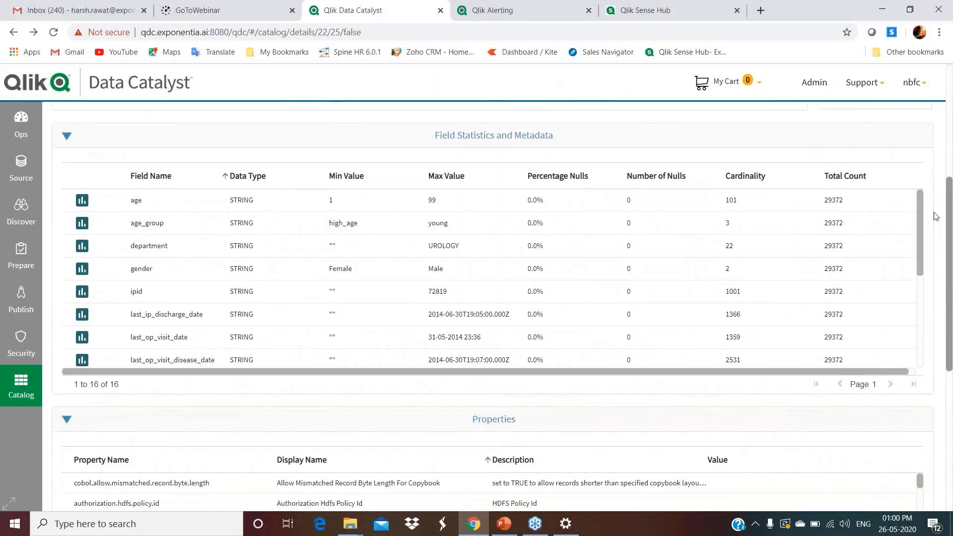
# Step: Go back to the catalog and publish the PatientOP entity from the cart to Qlik Sense
pyautogui.scroll(5, 935, 217)
pyautogui.click(149, 177)
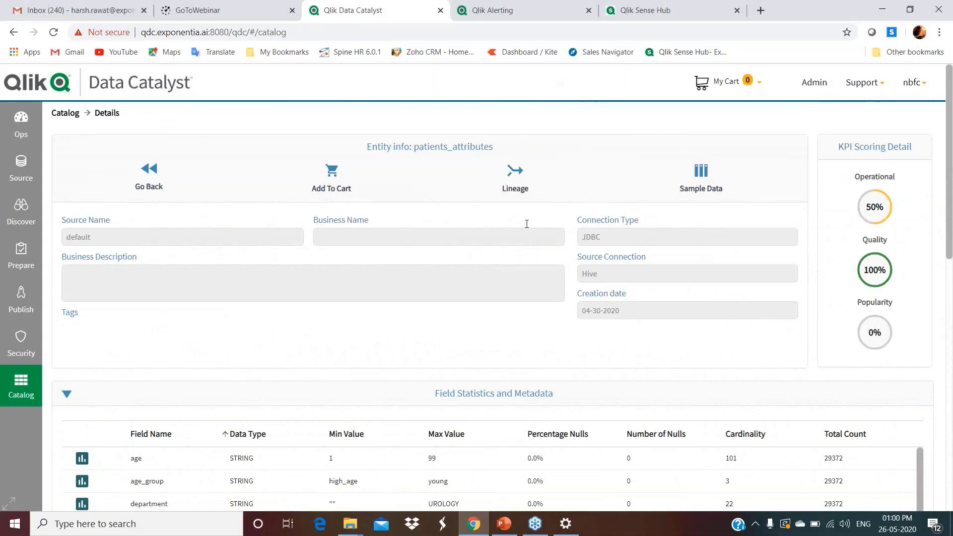
pyautogui.click(166, 186)
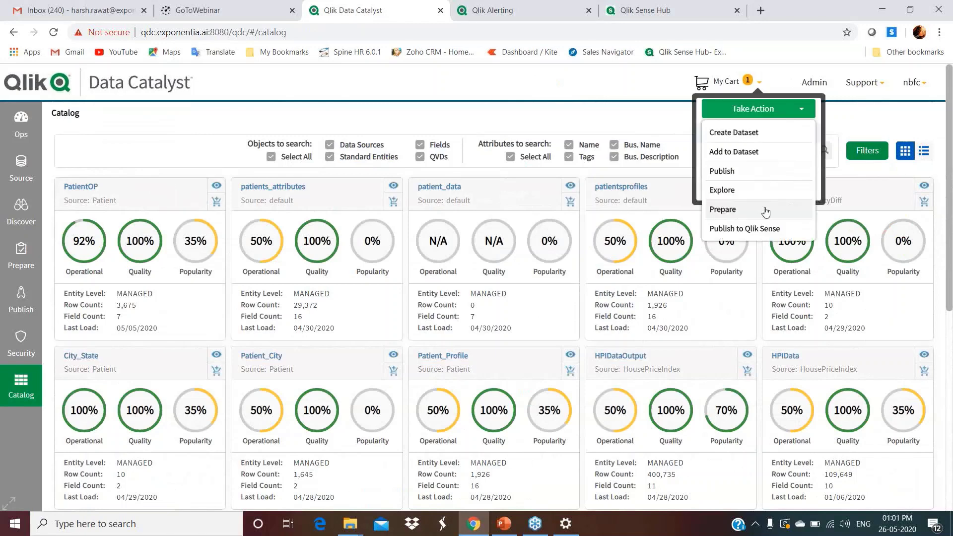
pyautogui.click(768, 228)
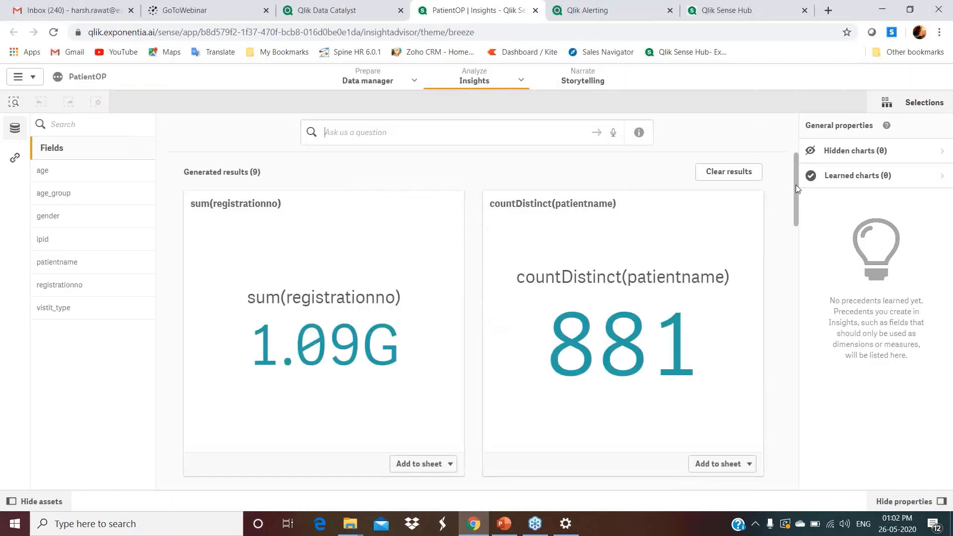
# Step: Add the generated sum(registrationno) KPI to Podium_Sheet1
pyautogui.moveTo(796, 185); pyautogui.dragTo(806, 199)
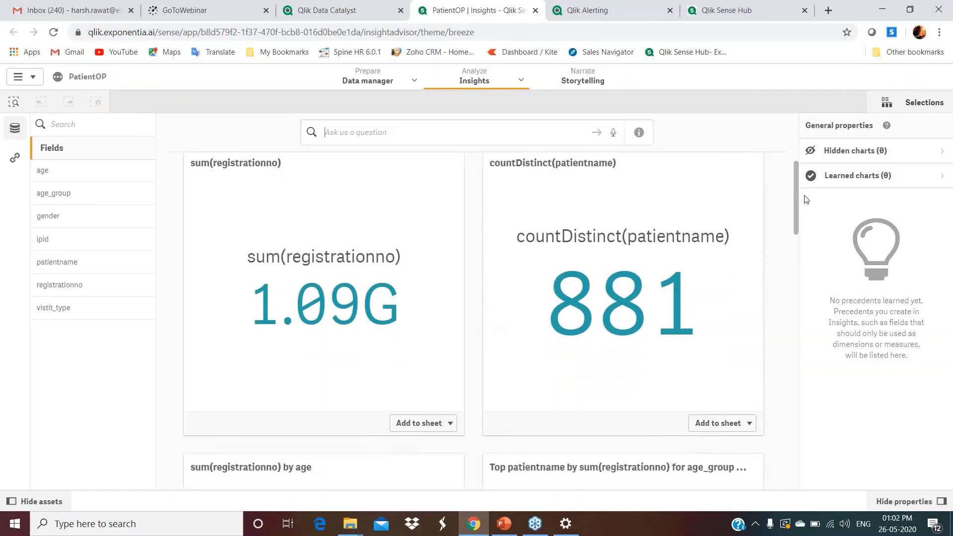
pyautogui.click(420, 423)
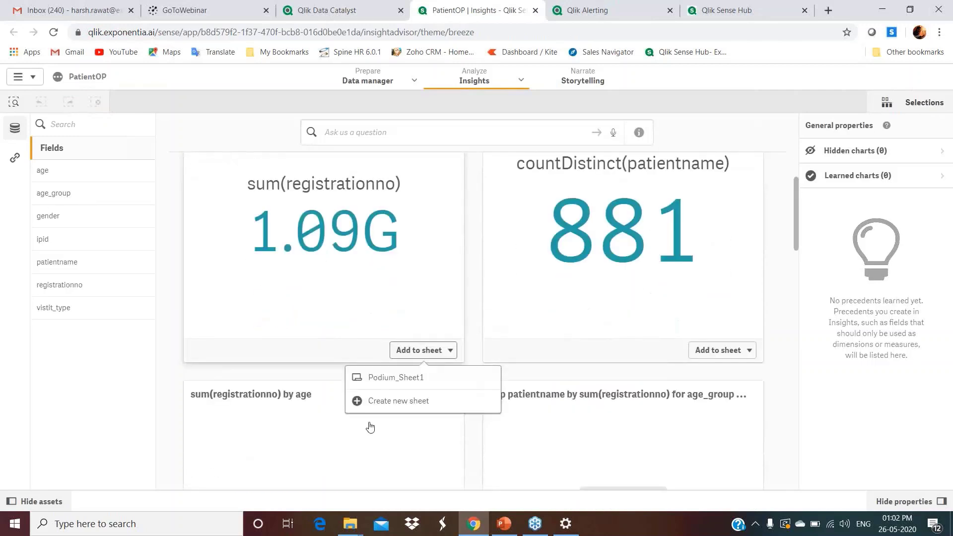
pyautogui.click(796, 233)
pyautogui.moveTo(795, 230); pyautogui.dragTo(795, 232)
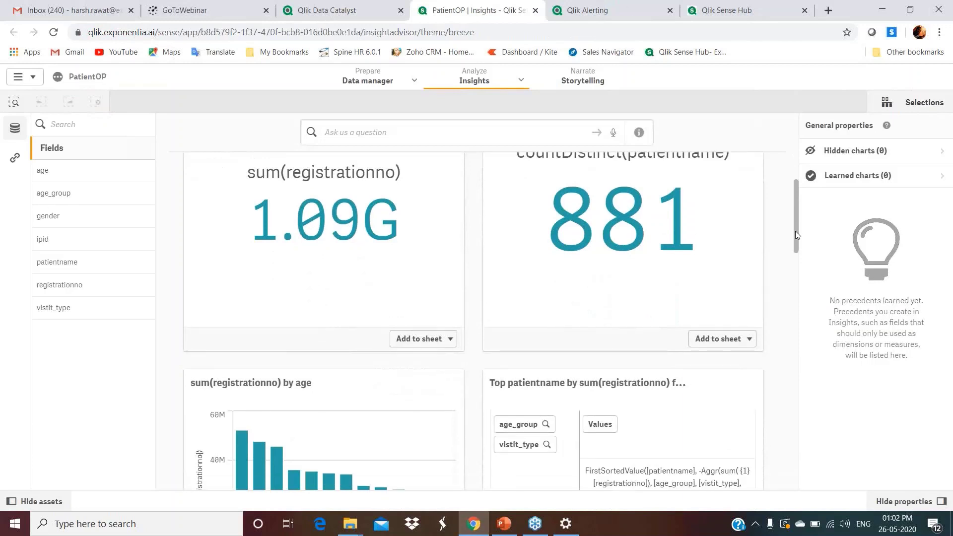
# Step: Add the generated sum(registrationno) by age bar chart to Podium_Sheet1
pyautogui.moveTo(795, 234); pyautogui.dragTo(796, 288)
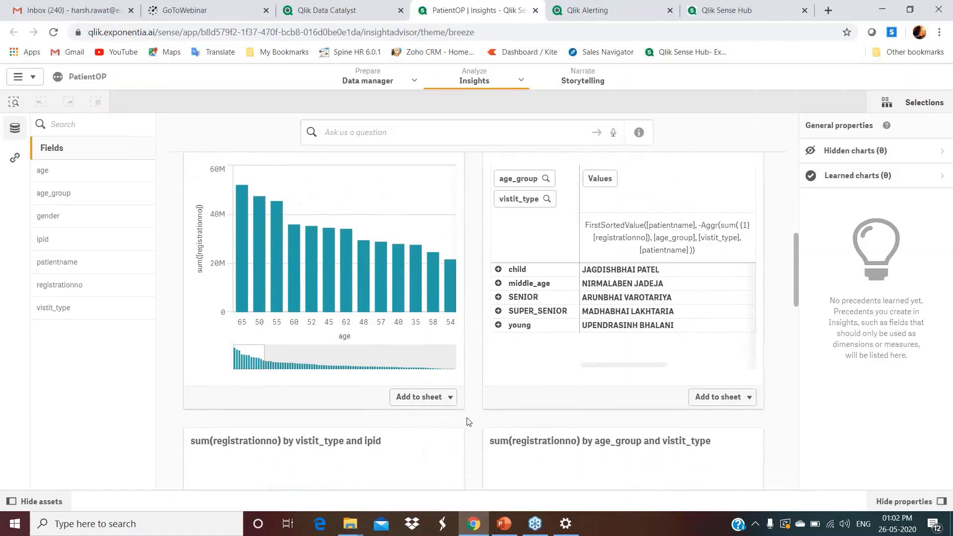
pyautogui.click(444, 397)
pyautogui.click(437, 426)
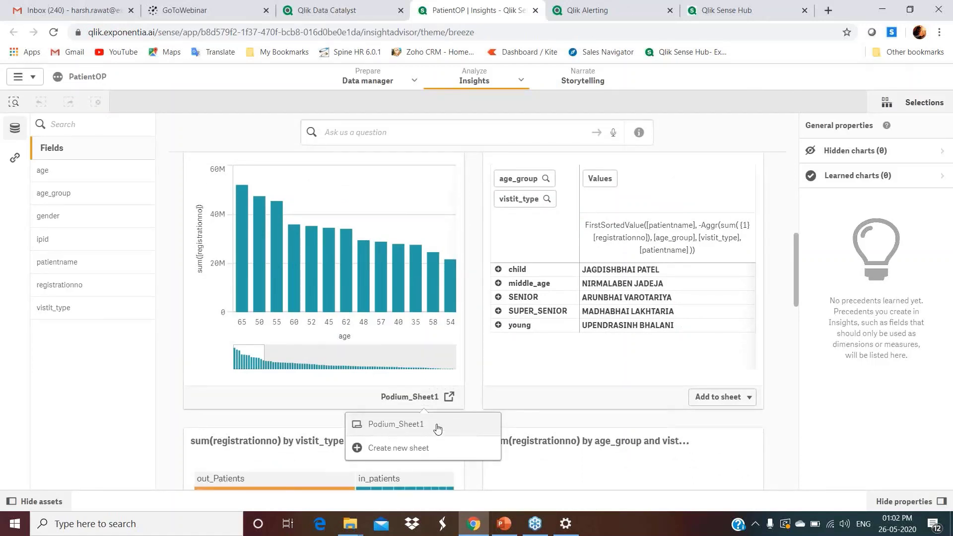
pyautogui.click(436, 425)
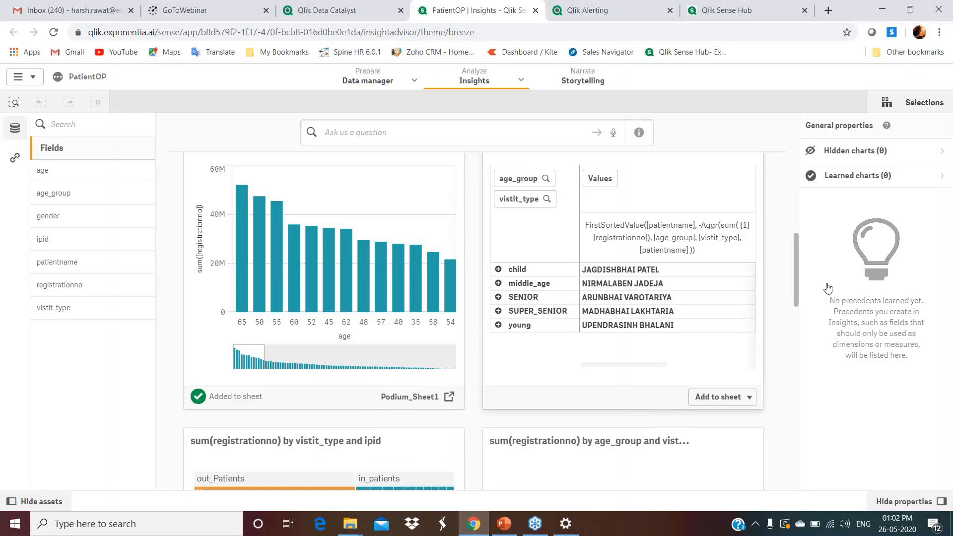
# Step: Switch from the Insights view to the sheet view of the PatientOP app to display Podium_Sheet1
pyautogui.scroll(1, 794, 263)
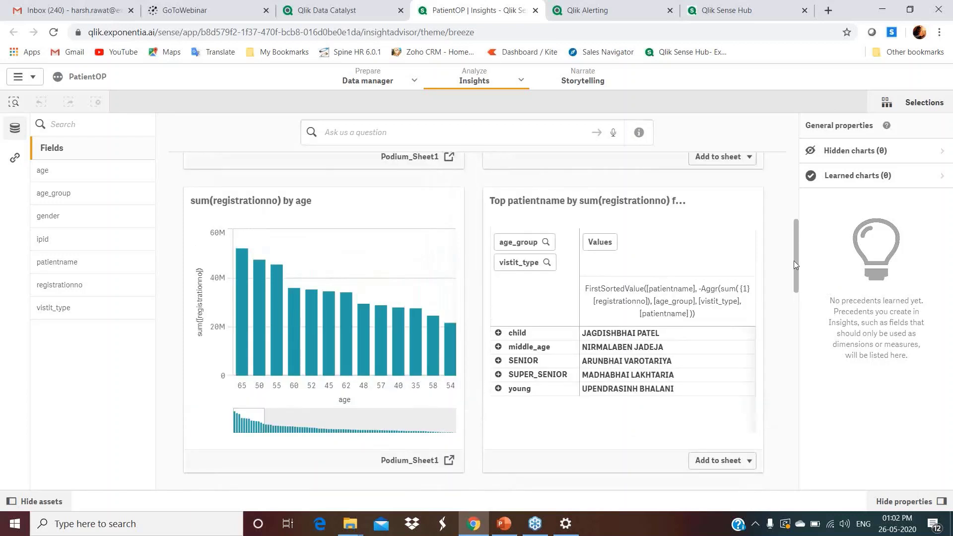
pyautogui.scroll(2, 794, 251)
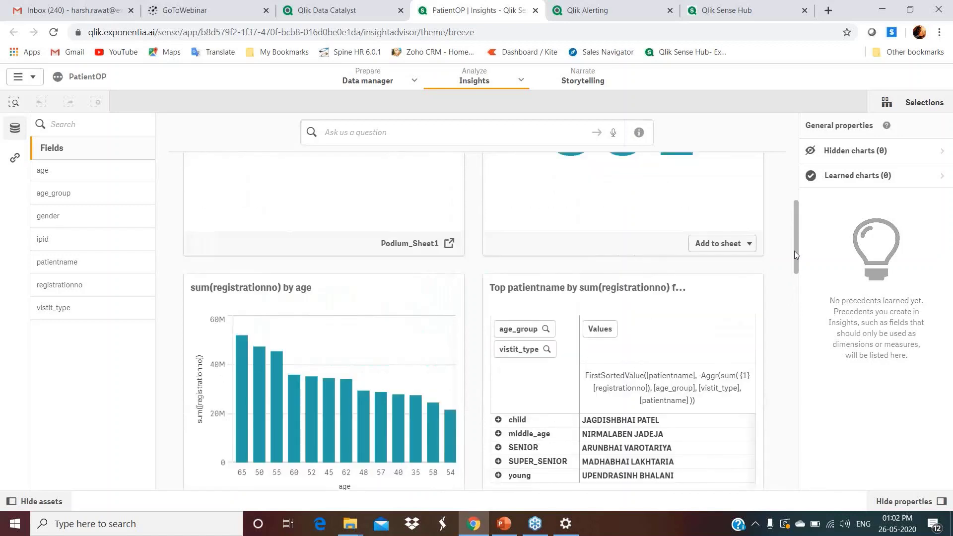
pyautogui.scroll(3, 792, 231)
pyautogui.click(521, 80)
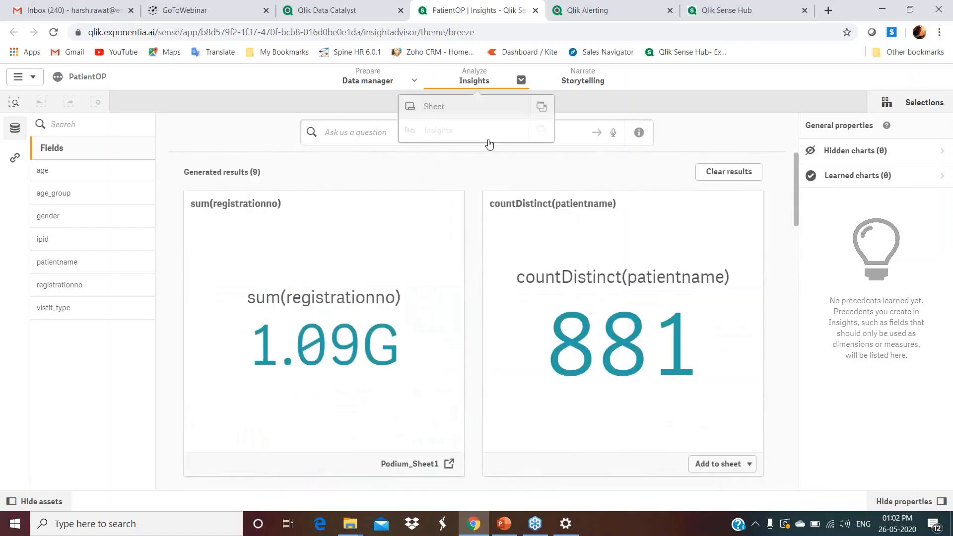
pyautogui.click(466, 106)
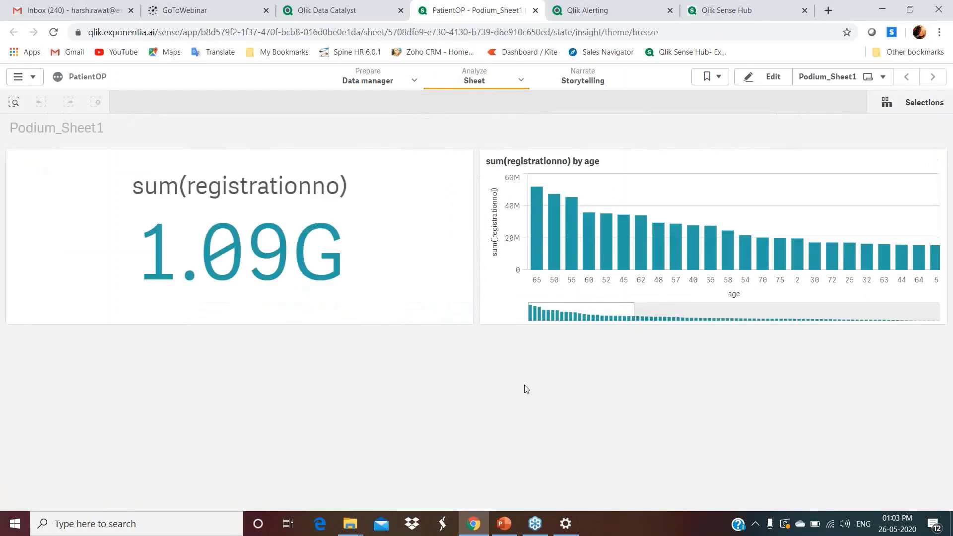
# Step: Switch back to Qlik Data Catalyst and start adding new data from the Sources page
pyautogui.click(346, 12)
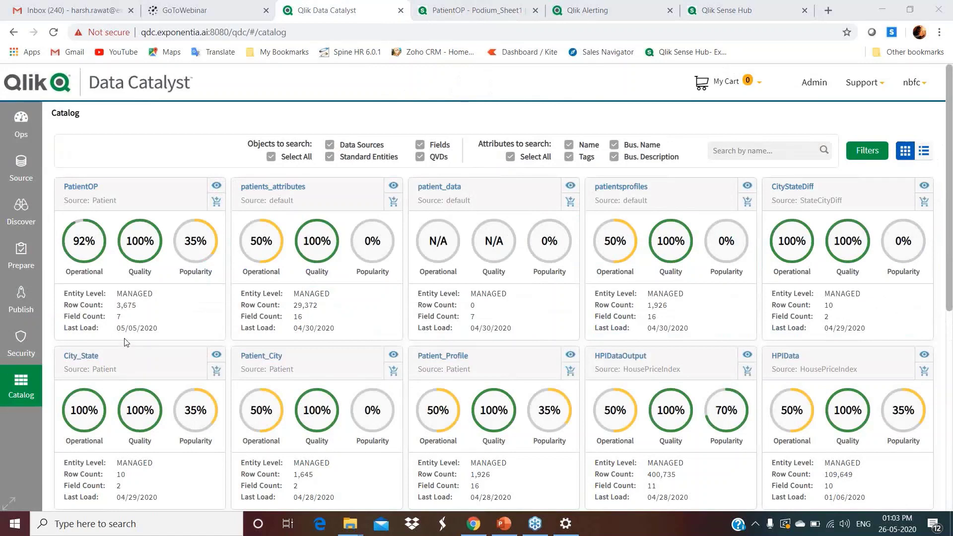
pyautogui.click(6, 185)
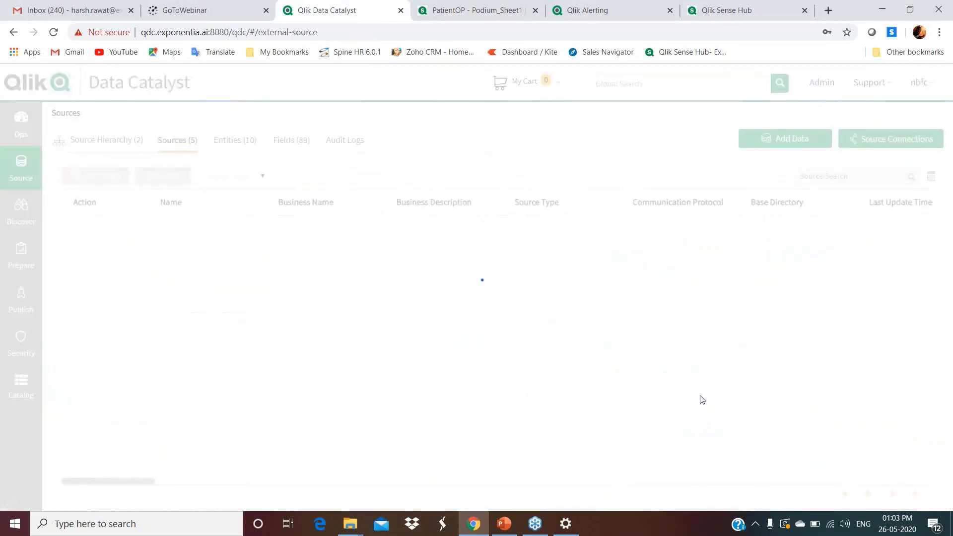
pyautogui.click(750, 146)
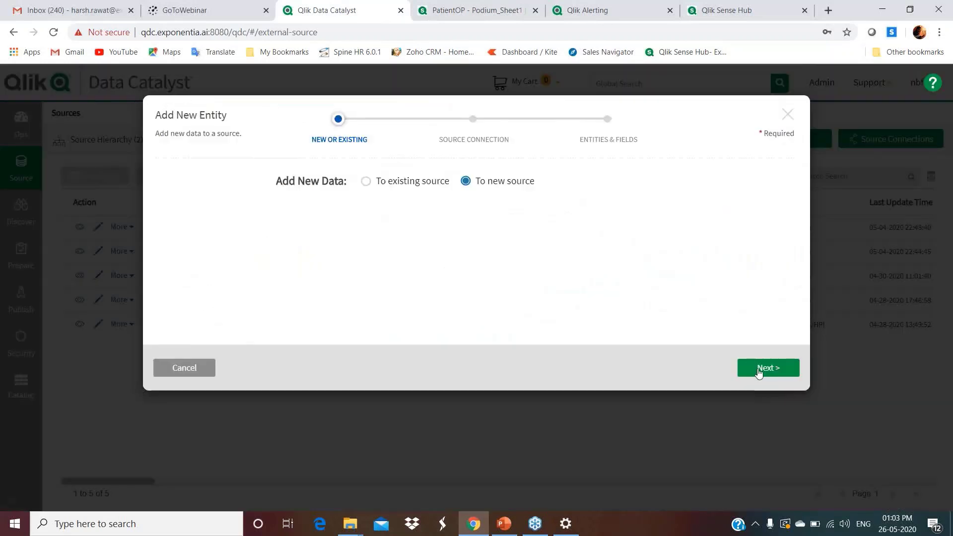
# Step: Continue with a new source to review its connection settings and available groups, and close Add New Entity without saving
pyautogui.click(767, 366)
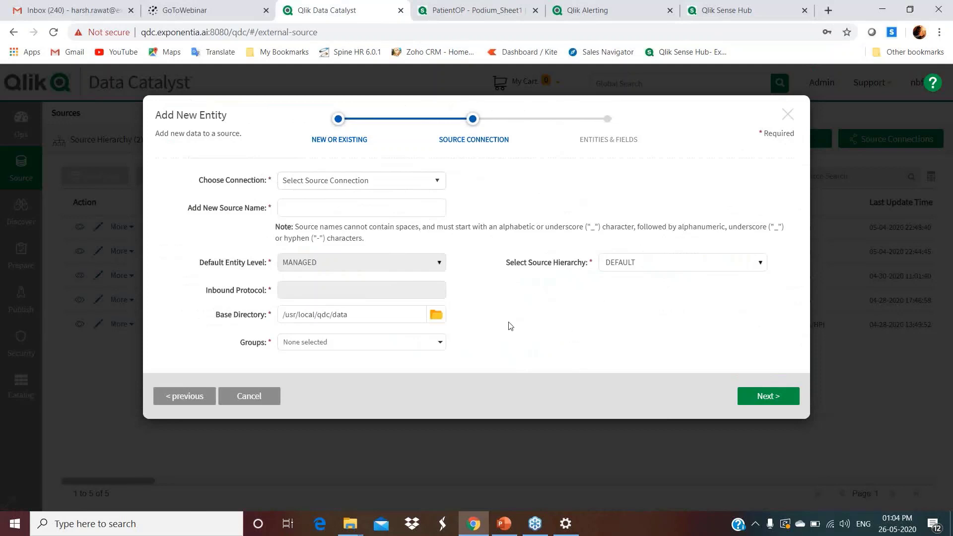
pyautogui.click(409, 346)
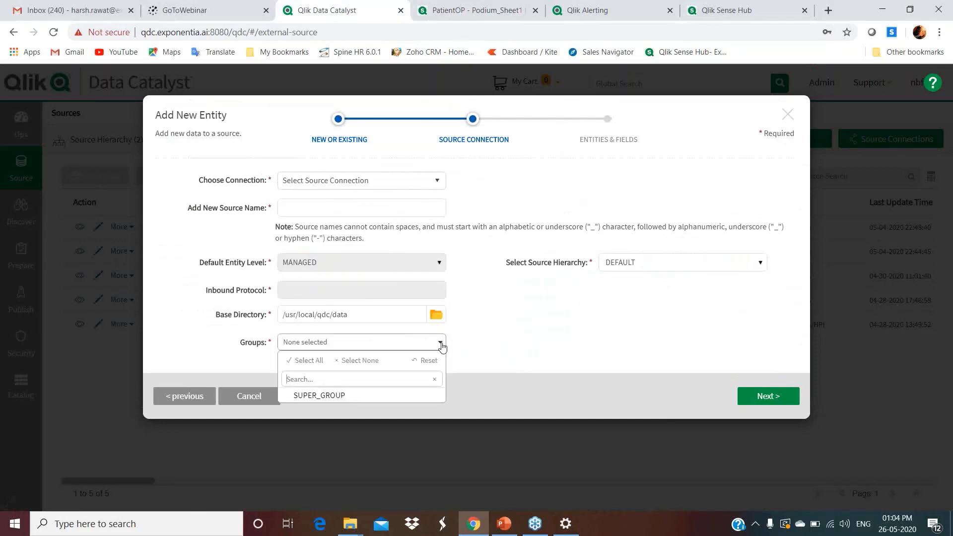
pyautogui.click(486, 337)
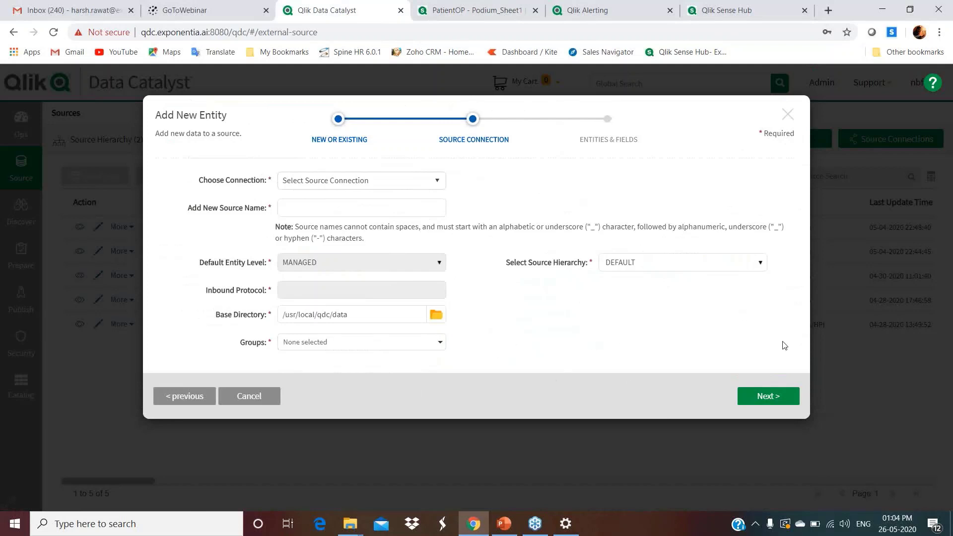
pyautogui.click(788, 119)
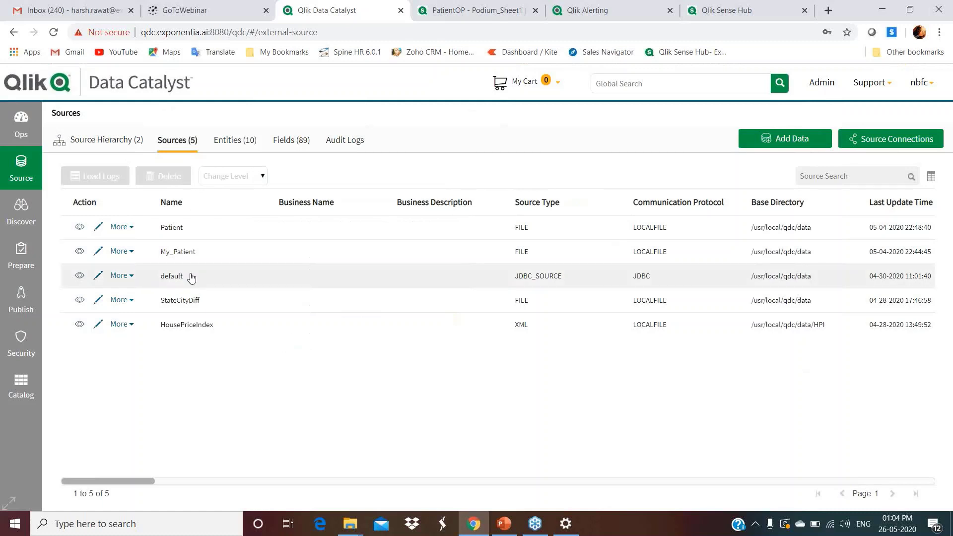
# Step: Open Patient_Data_Flow from the Prepare section in the Dataflow Designer
pyautogui.click(2, 250)
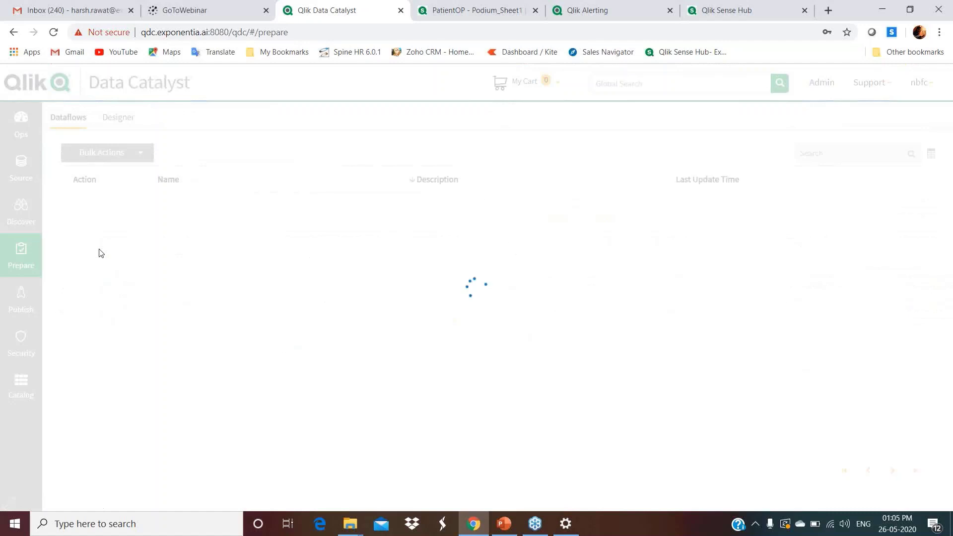
pyautogui.click(81, 227)
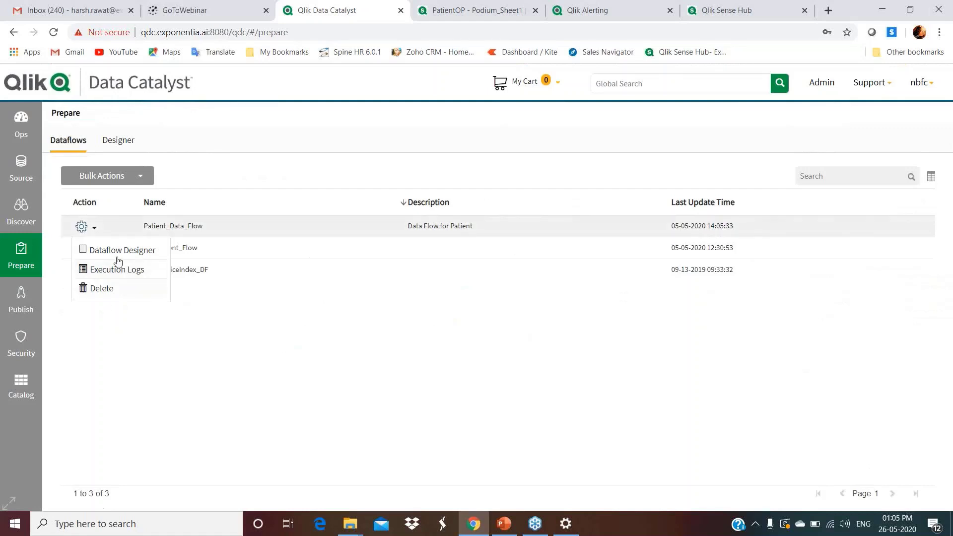
pyautogui.click(88, 252)
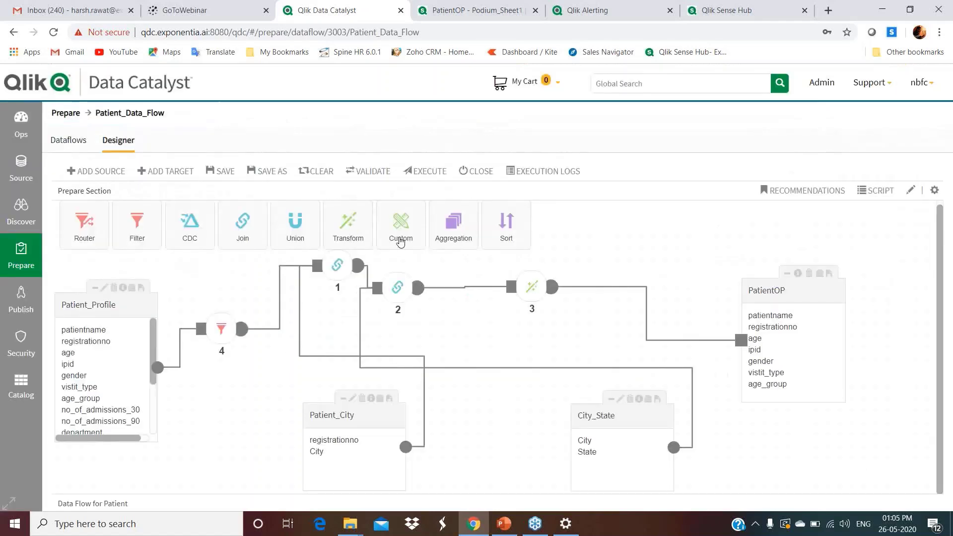
# Step: Review the design tips in the recommendations for Patient_Data_Flow and close the recommendations
pyautogui.click(765, 193)
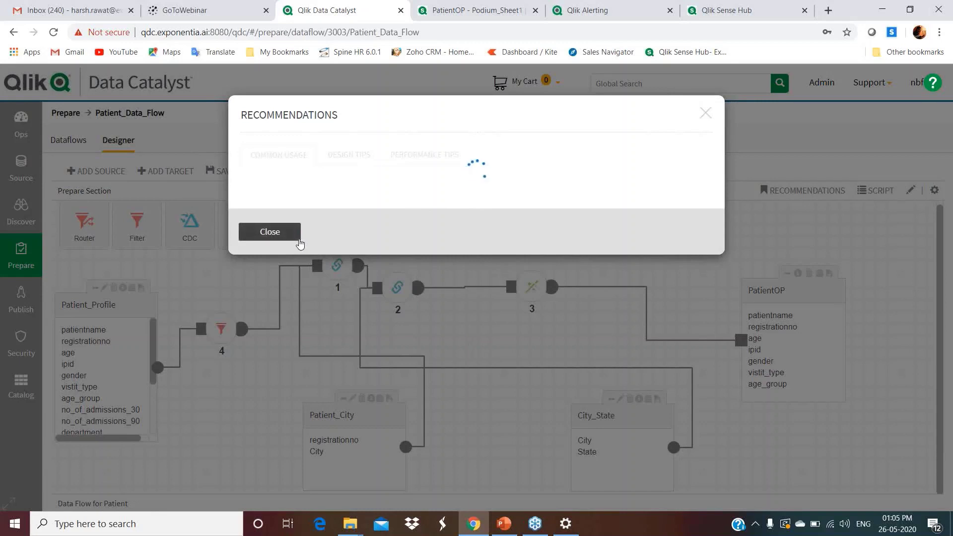
pyautogui.click(350, 160)
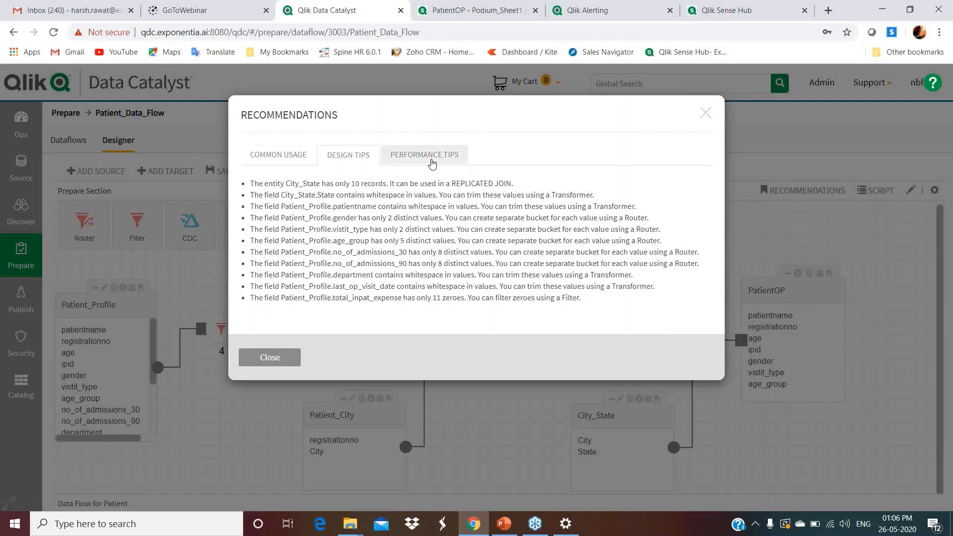
pyautogui.click(796, 310)
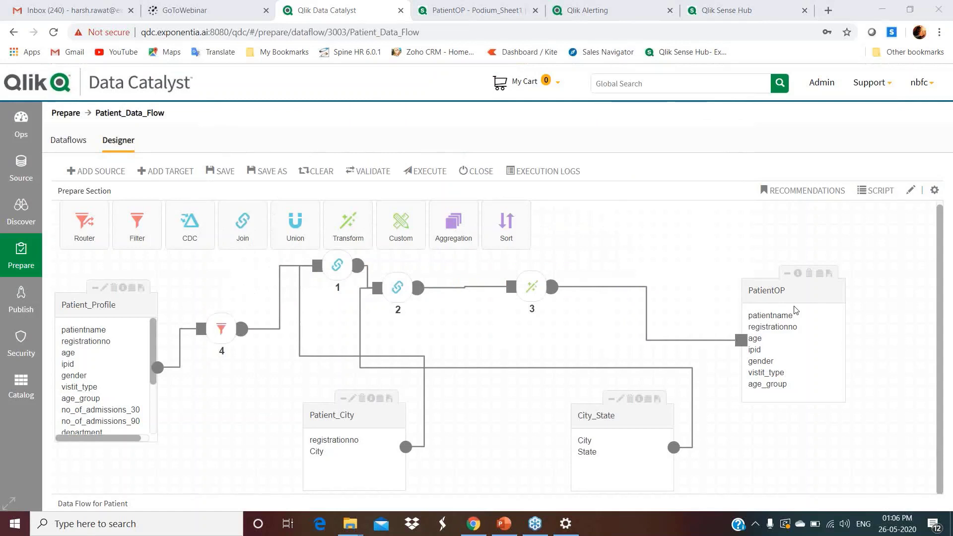
# Step: View the publish jobs and the user list in the Security section, and go to the Catalog
pyautogui.click(537, 104)
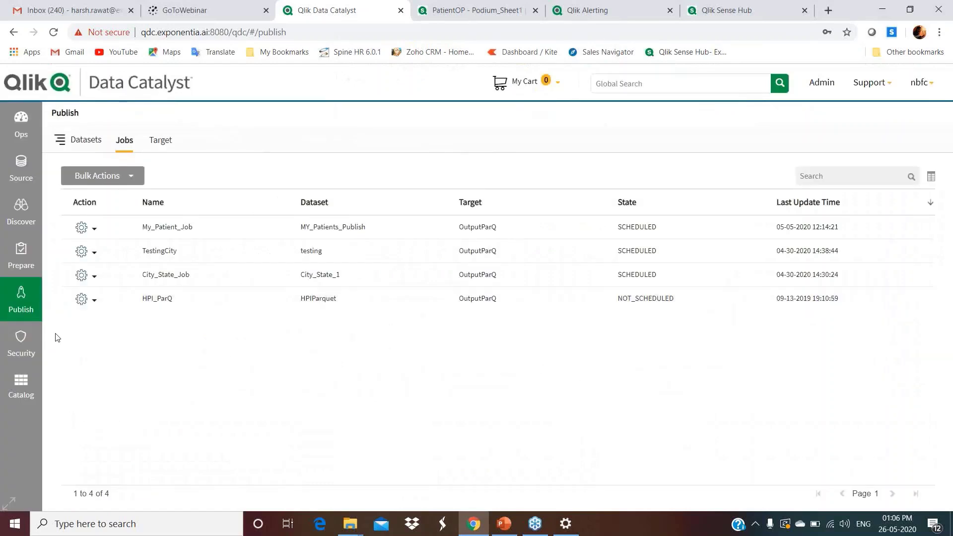
pyautogui.click(32, 347)
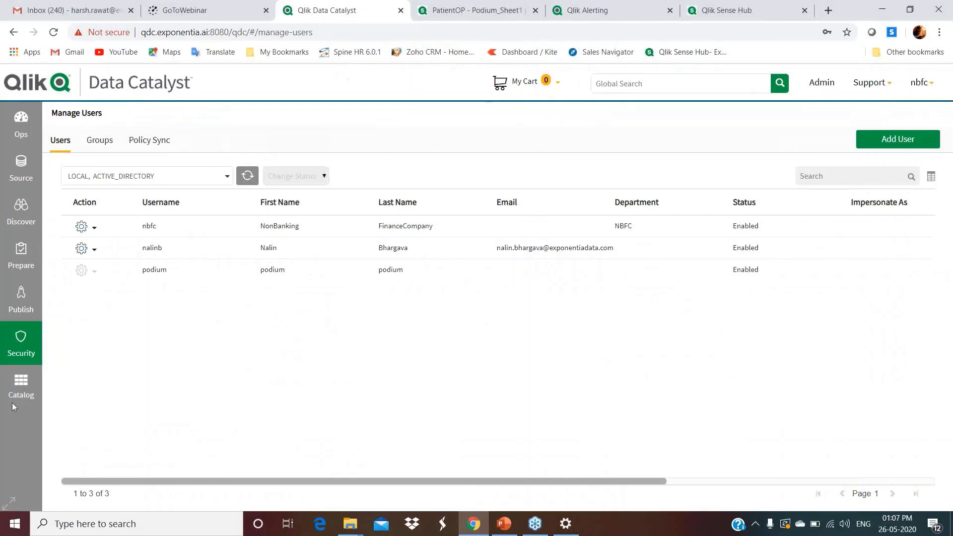
pyautogui.click(23, 386)
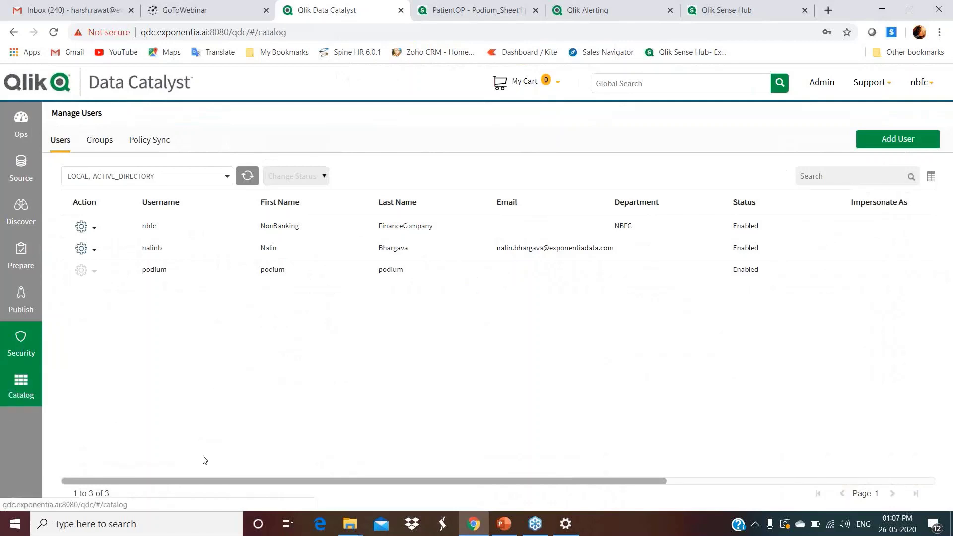